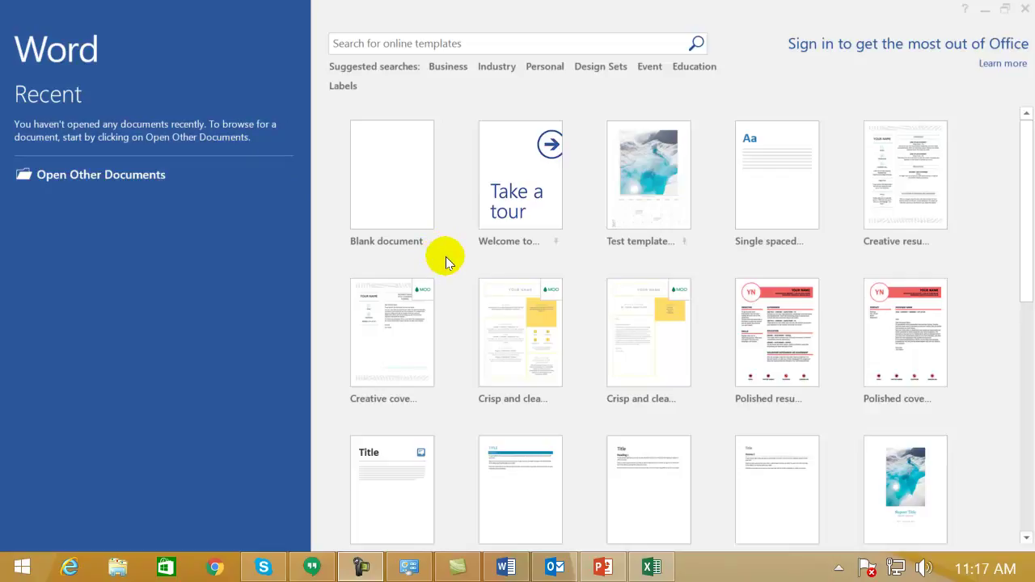
# Compare the start screens of Excel and PowerPoint, and return to the Word start screen
pyautogui.click(652, 566)
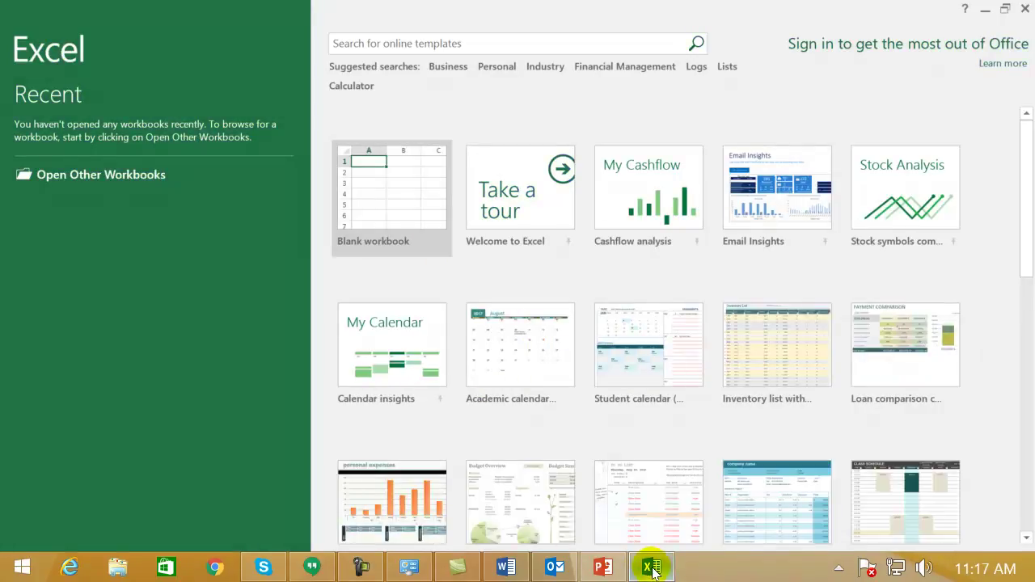
pyautogui.click(603, 566)
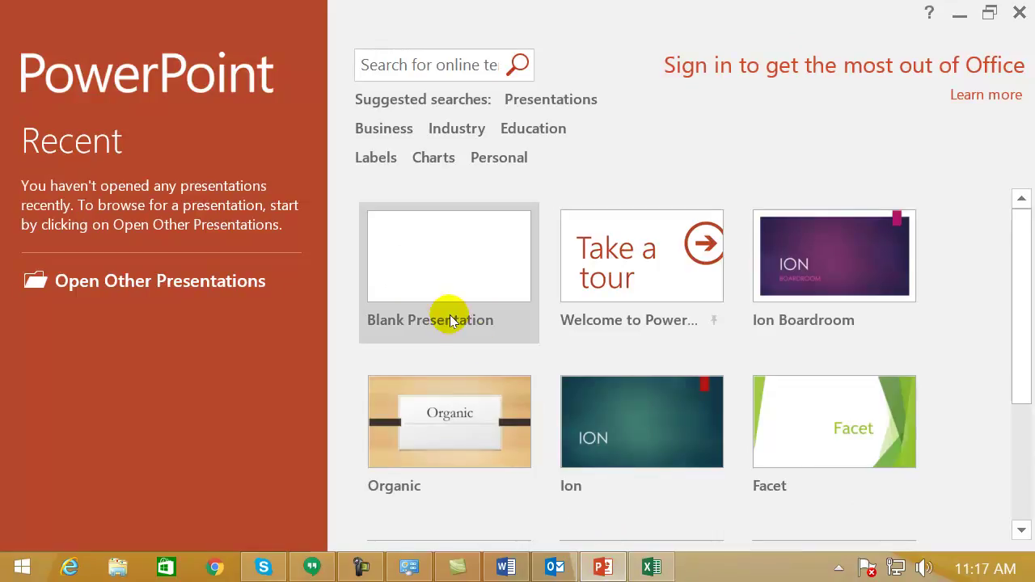
pyautogui.click(660, 567)
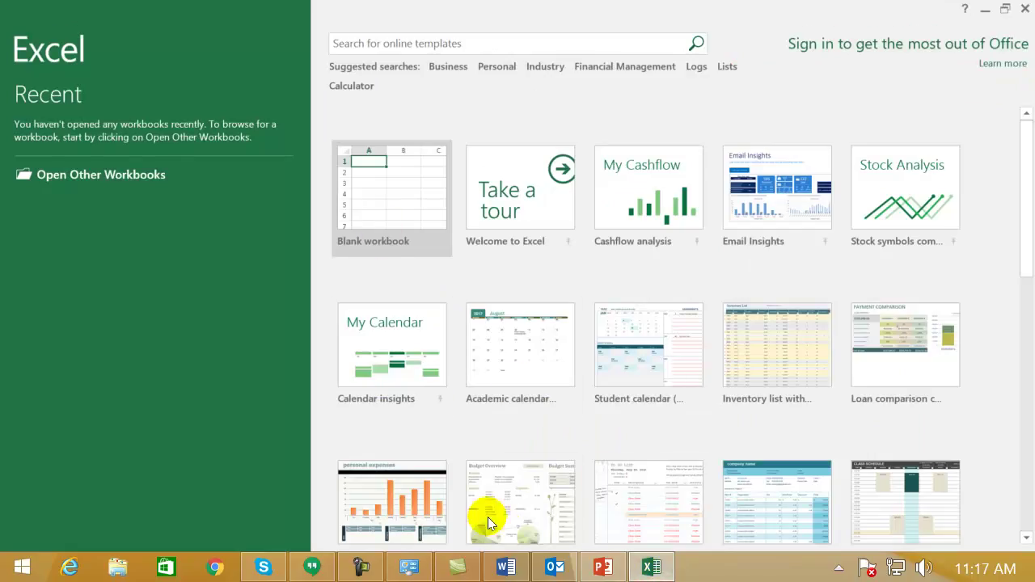
pyautogui.click(513, 568)
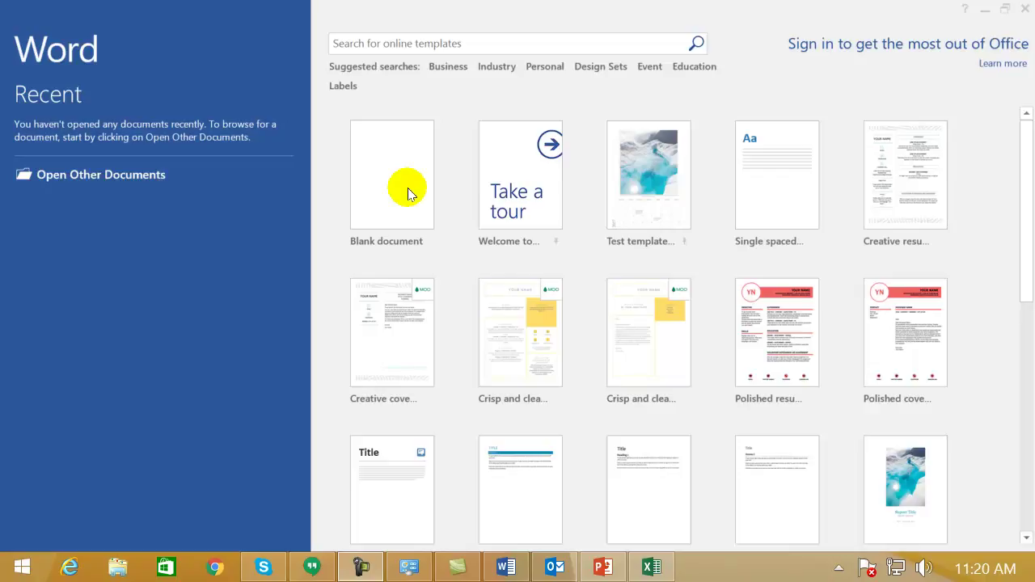
# Examine the places for opening other documents, browse the Documents folder, and cancel the Open dialog
pyautogui.click(114, 177)
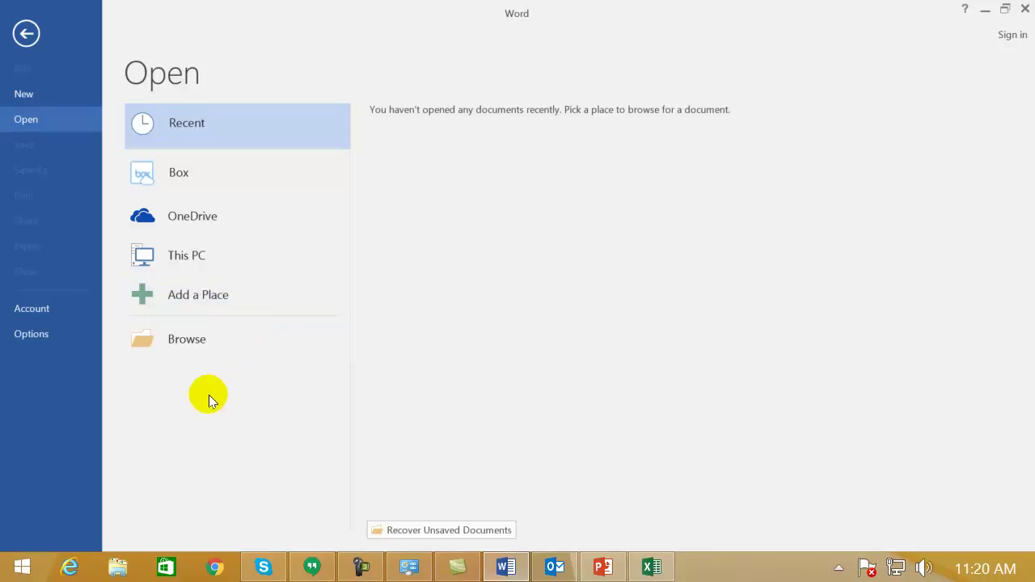
pyautogui.click(184, 342)
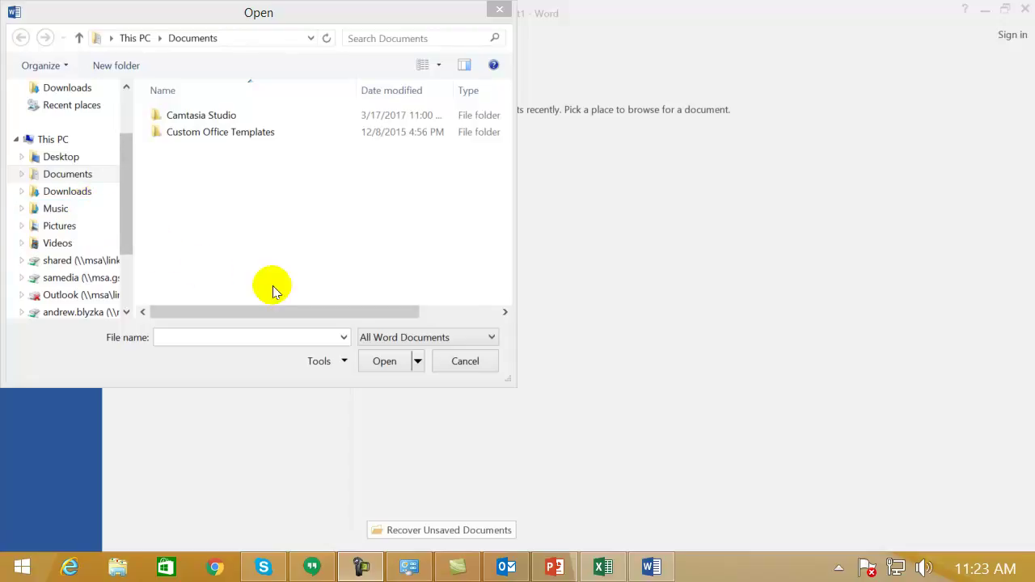
pyautogui.click(458, 361)
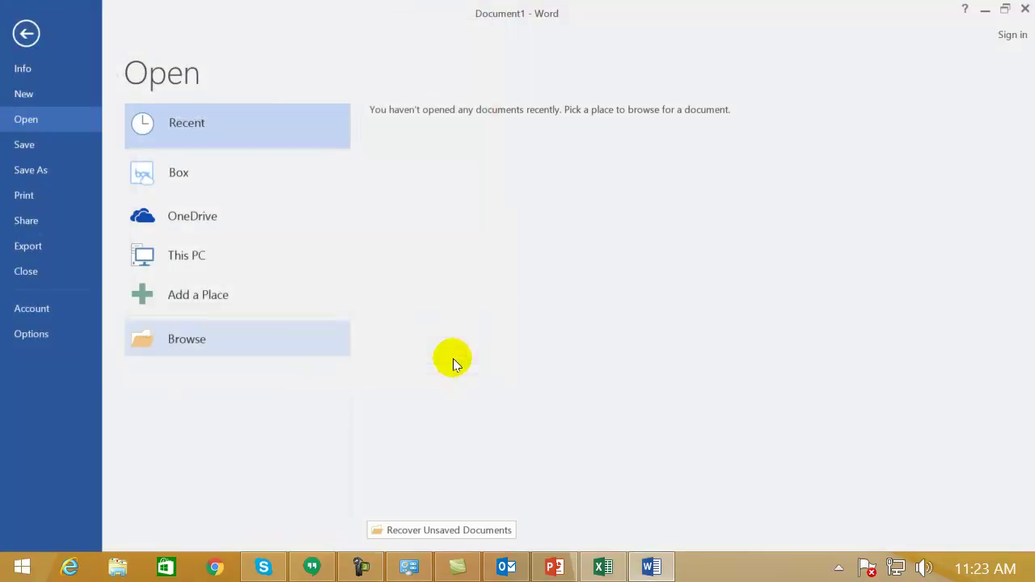
# Create a new blank document
pyautogui.click(31, 93)
pyautogui.click(200, 273)
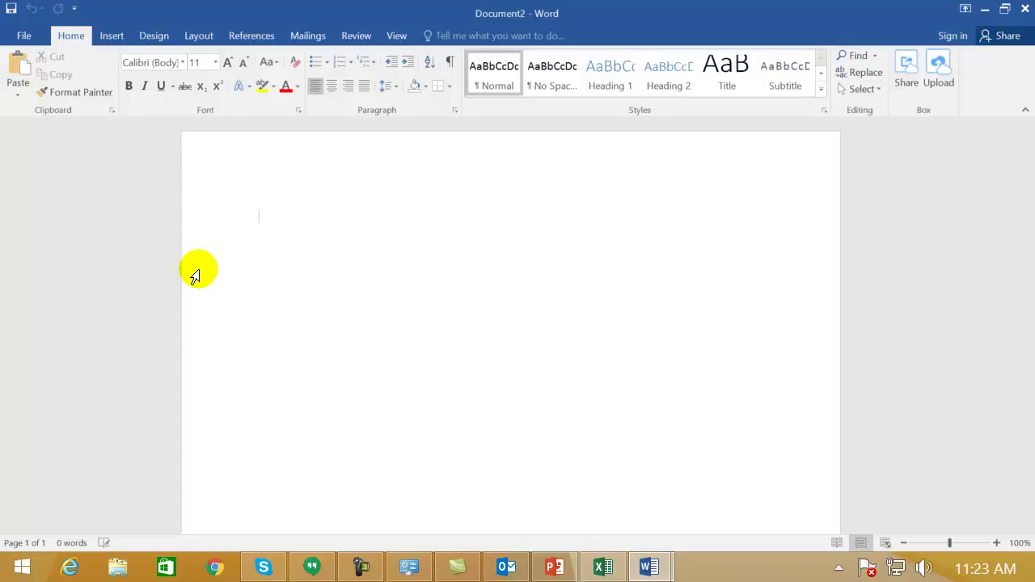
# Start saving the new document, browse for a save location in the Documents folder, and cancel the Save As dialog
pyautogui.click(11, 9)
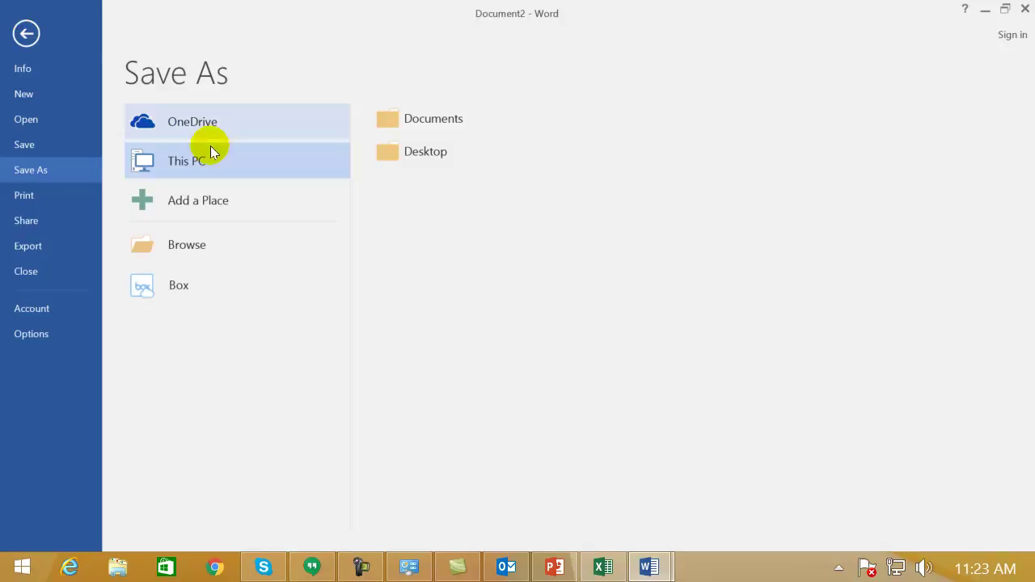
pyautogui.click(179, 243)
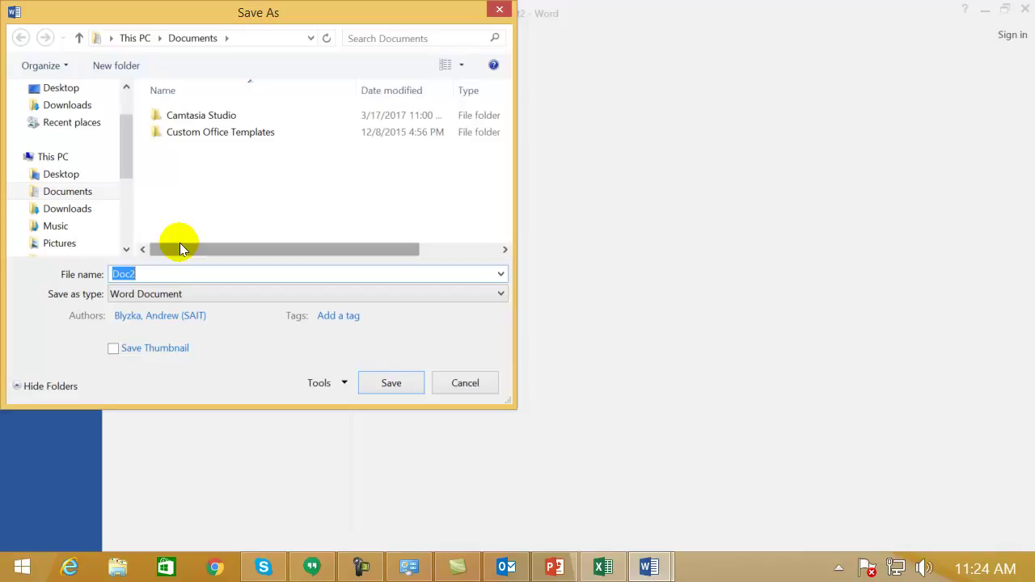
pyautogui.click(482, 387)
# Switch to the Document1 window and open its Save As dialog in the Documents folder
pyautogui.moveTo(651, 564)
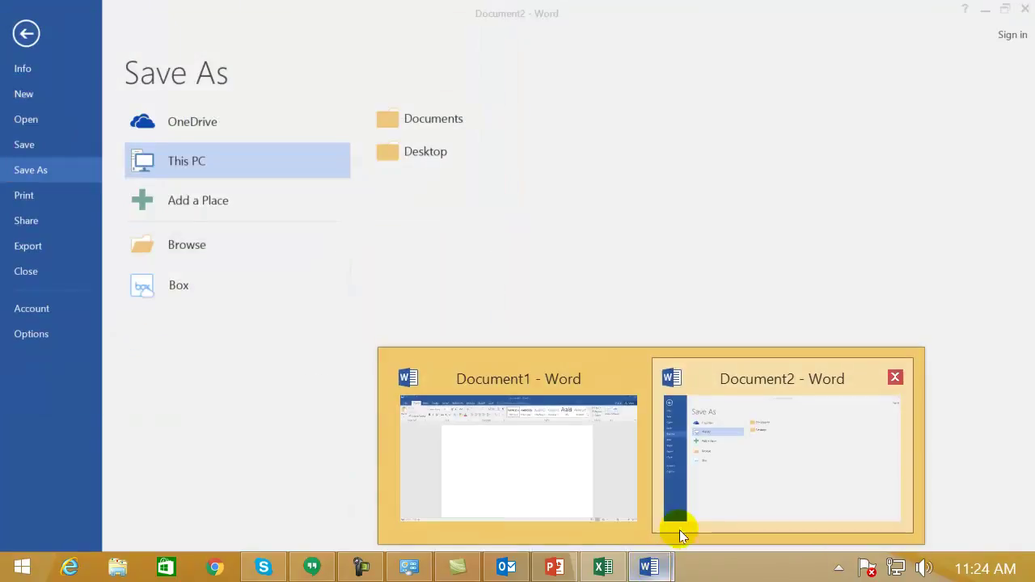
pyautogui.click(560, 469)
pyautogui.click(21, 34)
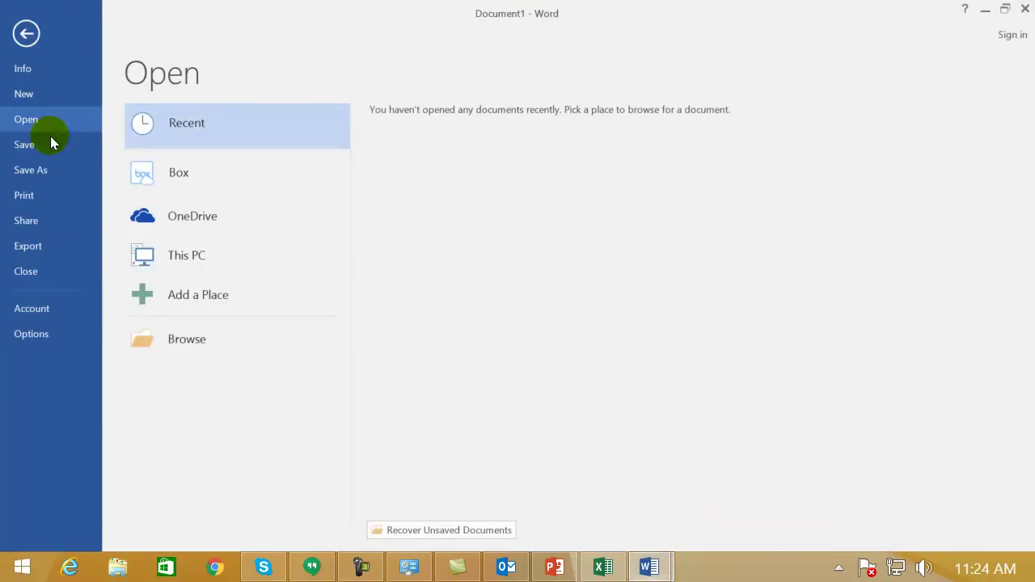
pyautogui.click(43, 170)
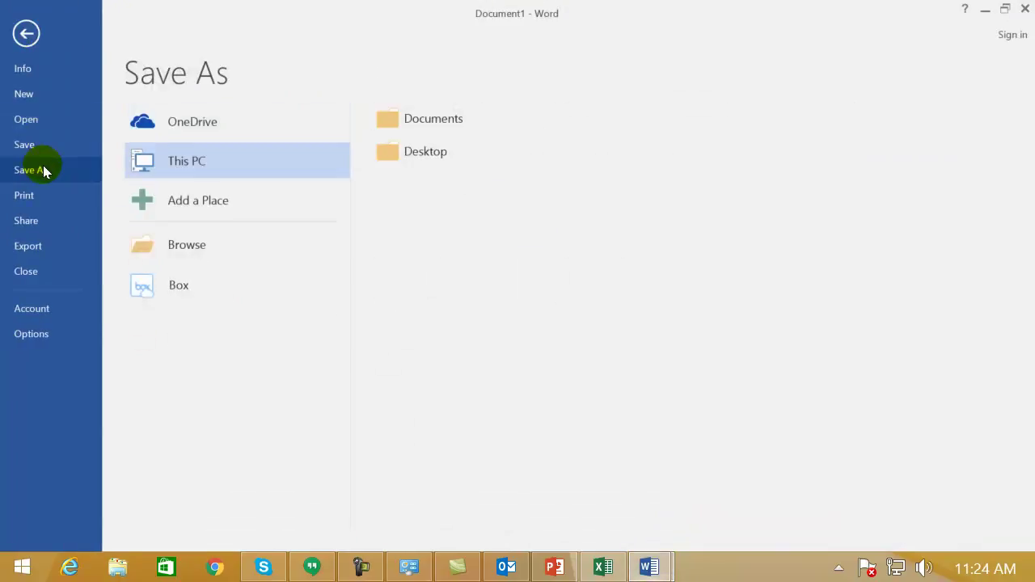
pyautogui.click(190, 248)
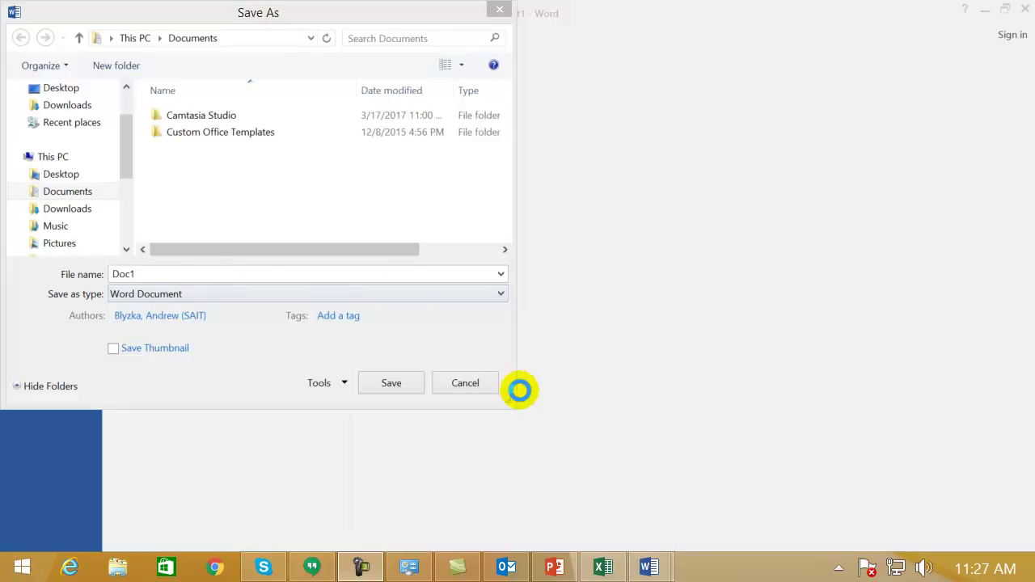
# Switch to Outlook, set the inbox reading pane to Bottom, and turn it Off
pyautogui.click(507, 567)
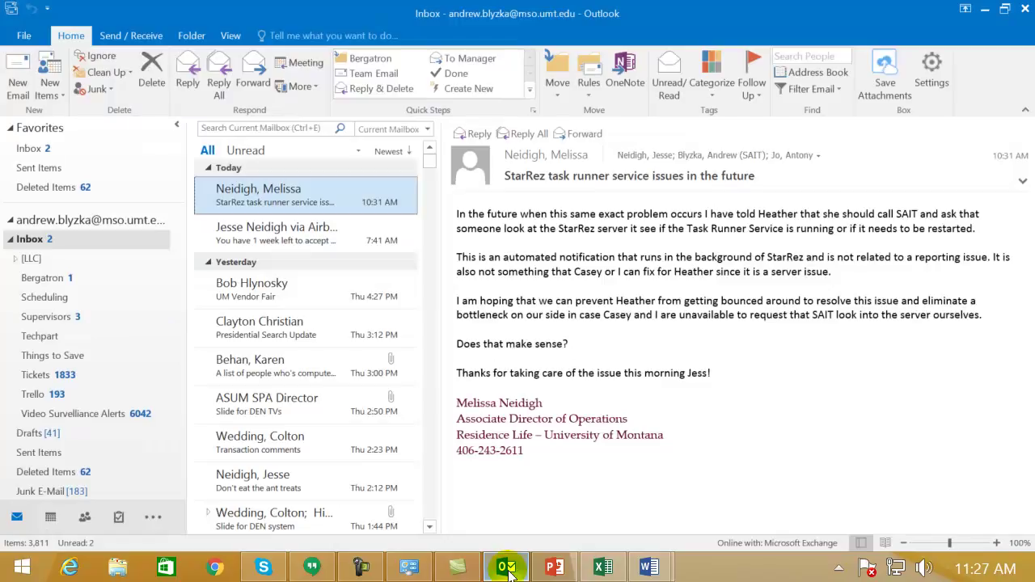
pyautogui.click(230, 36)
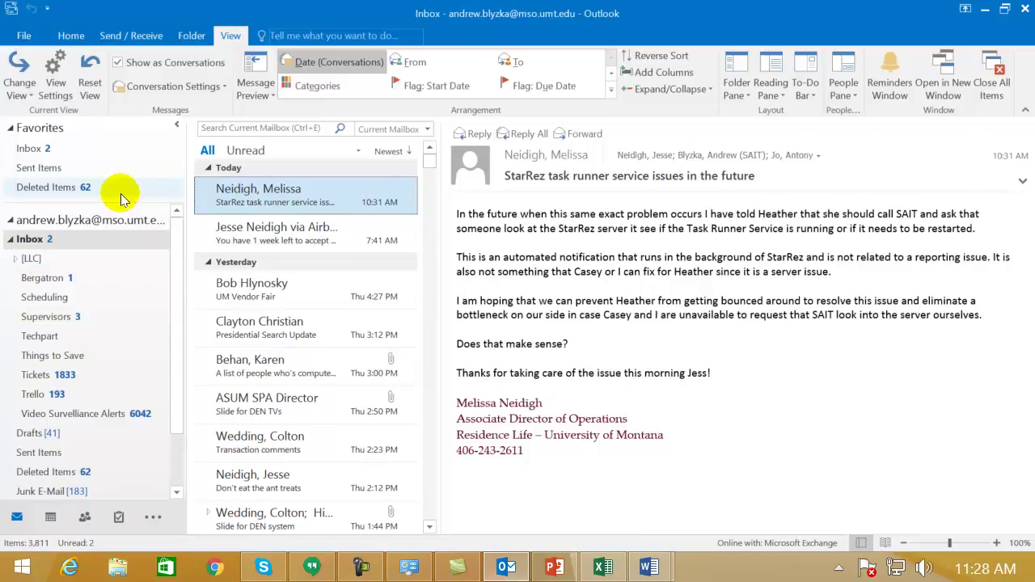
pyautogui.click(784, 87)
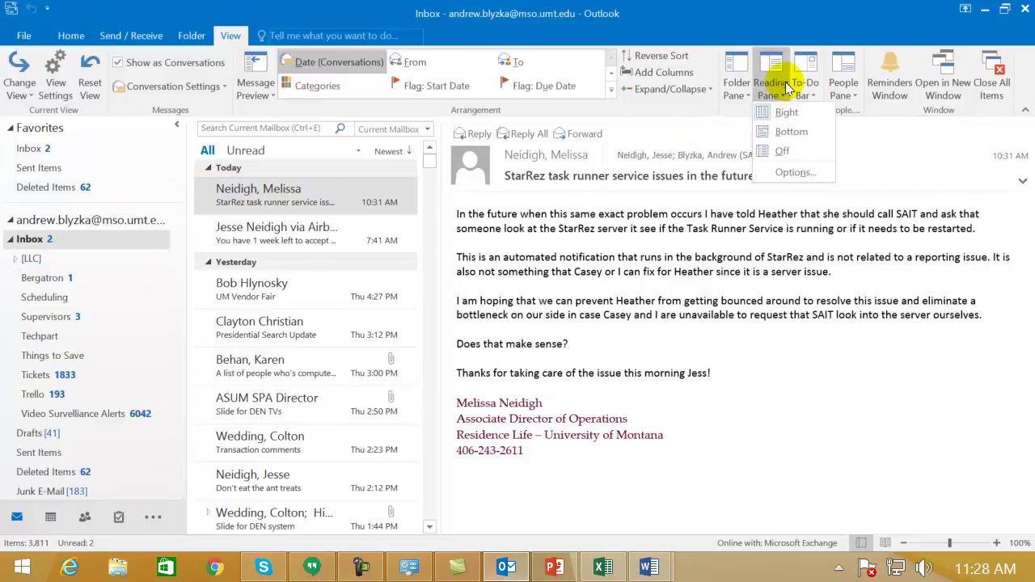
pyautogui.click(791, 134)
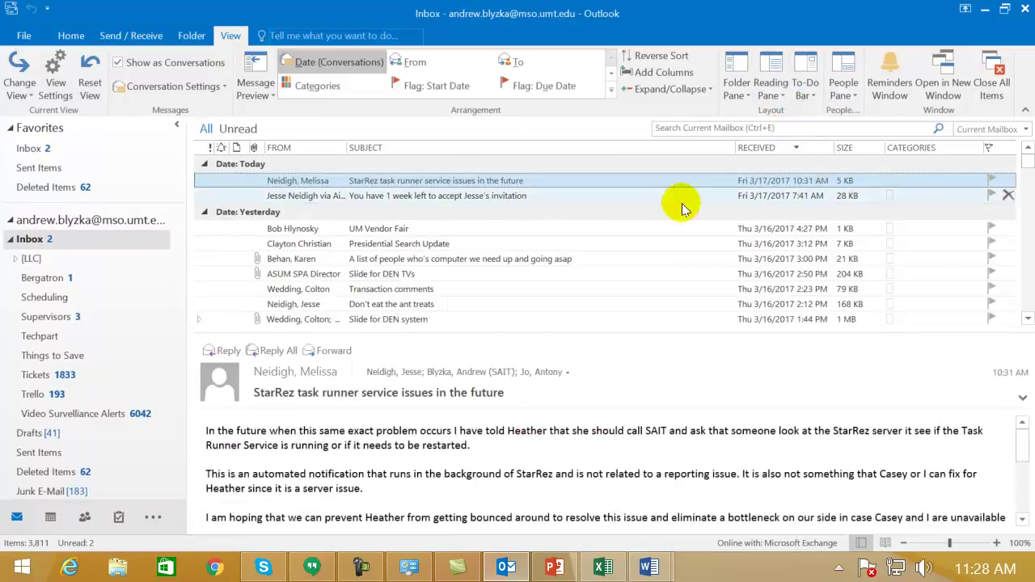
pyautogui.click(775, 95)
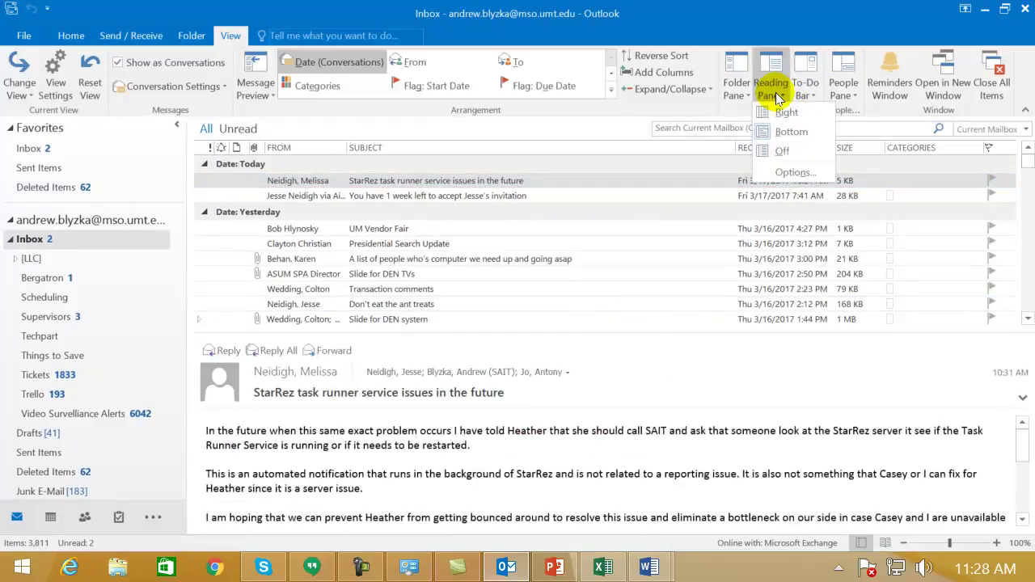
pyautogui.click(781, 151)
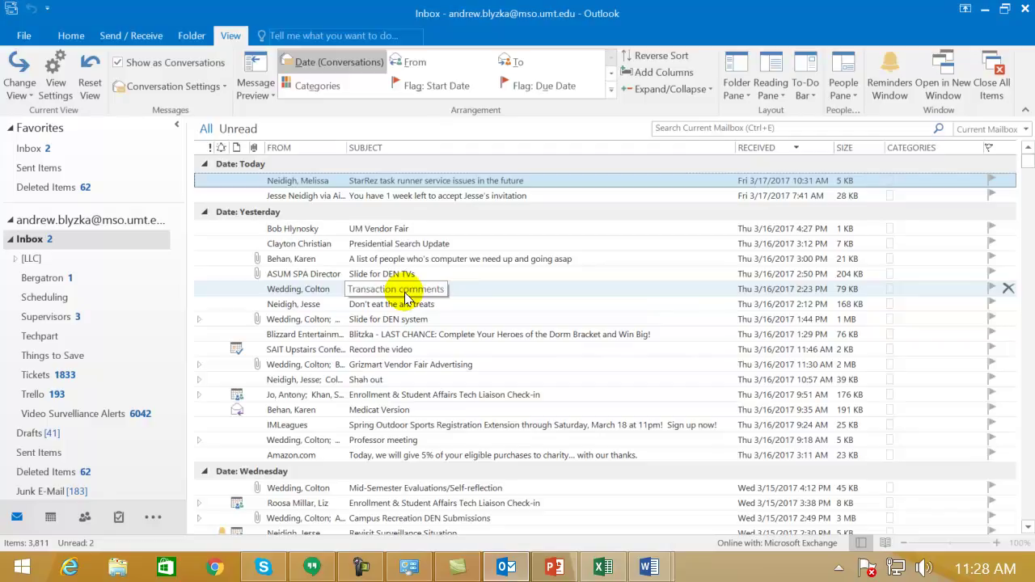
# Set the folder pane to Minimized, and turn it Off entirely
pyautogui.click(737, 89)
pyautogui.click(744, 138)
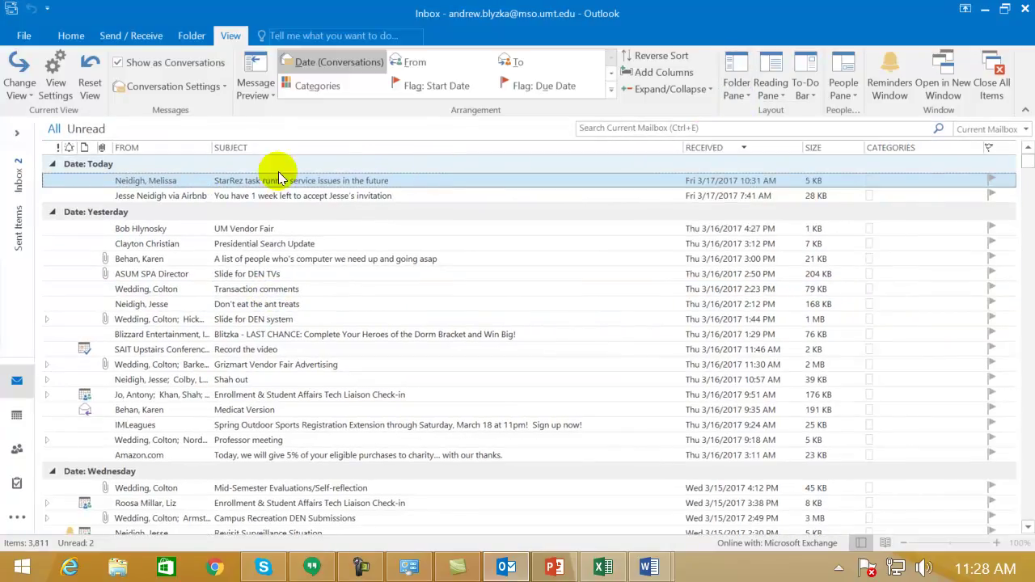
pyautogui.click(15, 139)
pyautogui.click(743, 103)
pyautogui.click(743, 102)
pyautogui.click(745, 152)
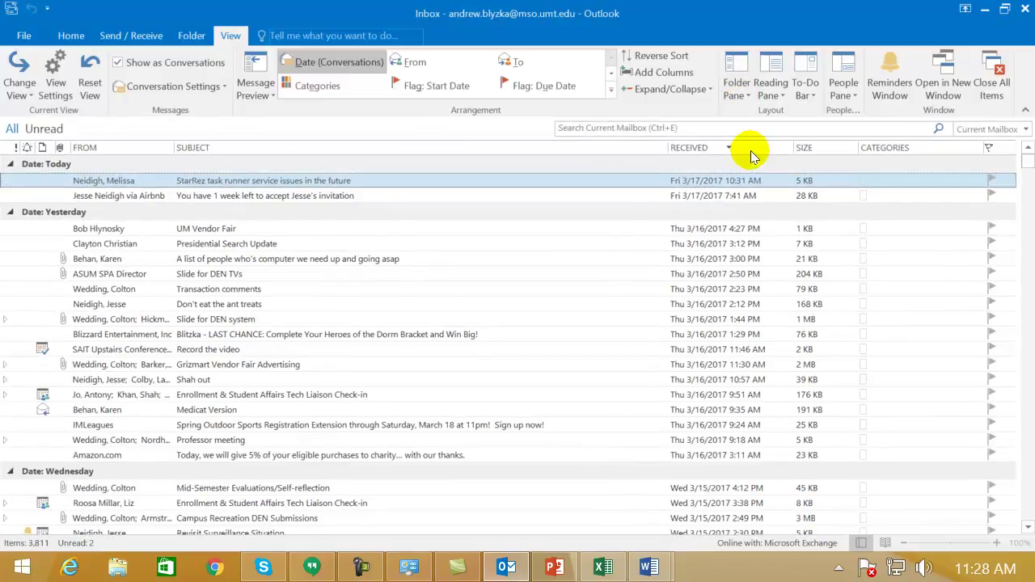
# Restore the folder pane to Normal and set the reading pane to Right
pyautogui.click(744, 98)
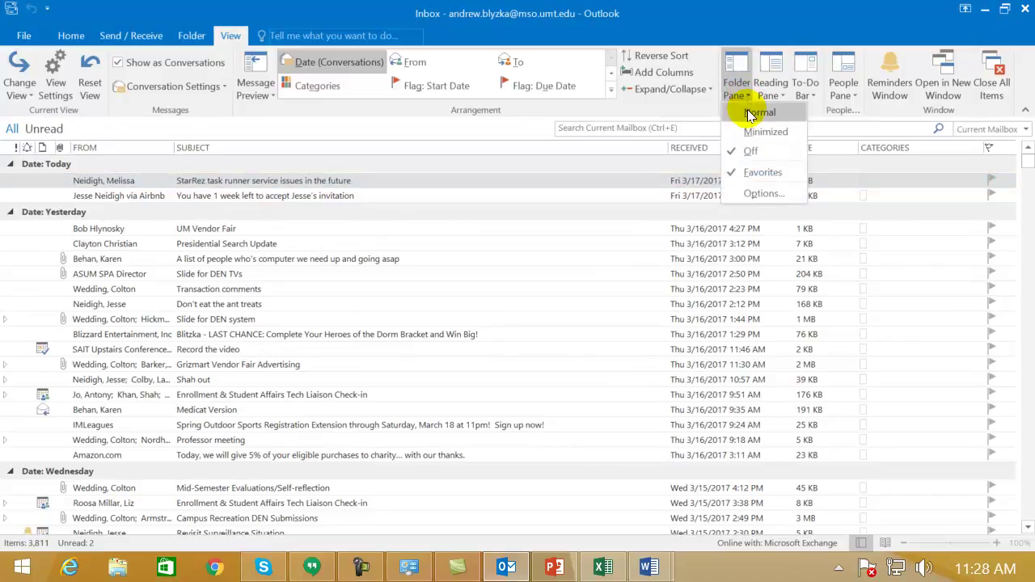
pyautogui.click(751, 113)
pyautogui.click(815, 95)
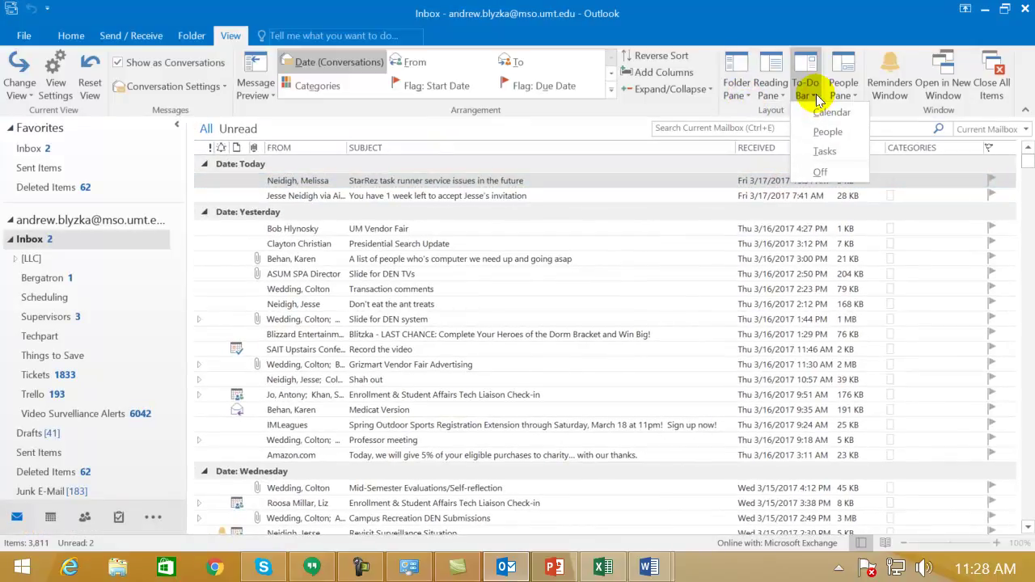
pyautogui.click(768, 95)
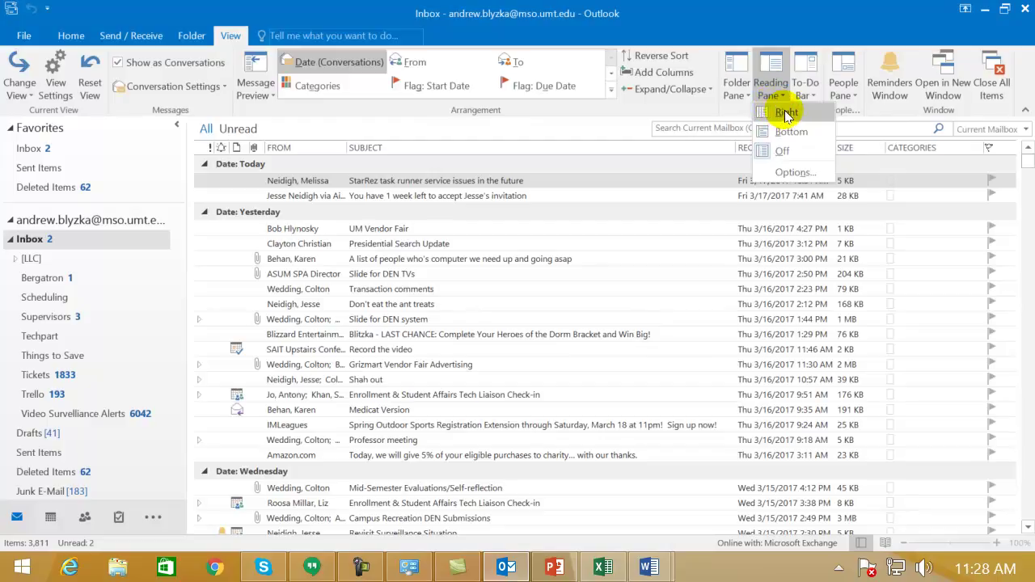
pyautogui.click(786, 114)
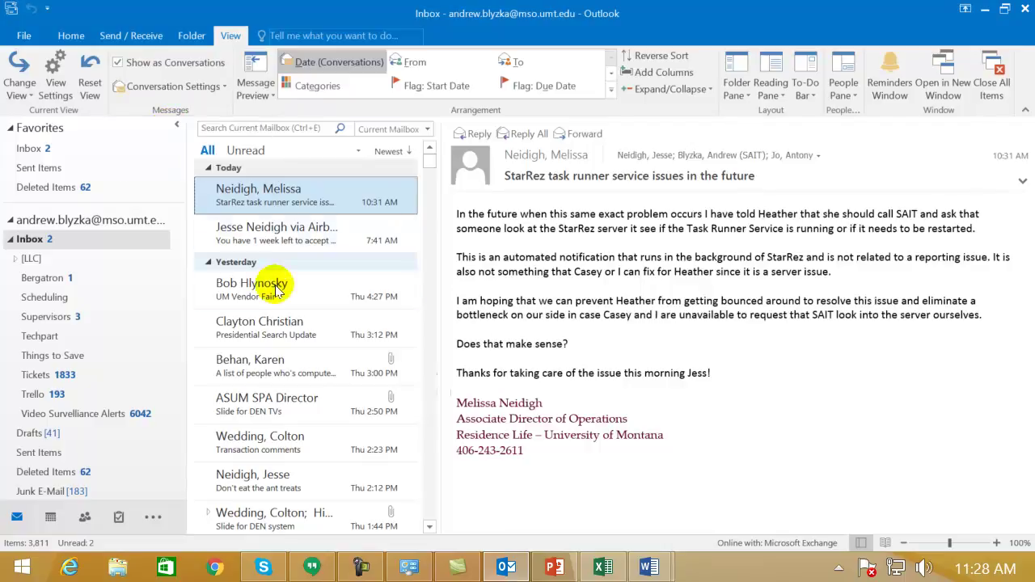
# Expand the "Slide for DEN system" conversation in the inbox and read through its earlier messages
pyautogui.scroll(-3, 293, 302)
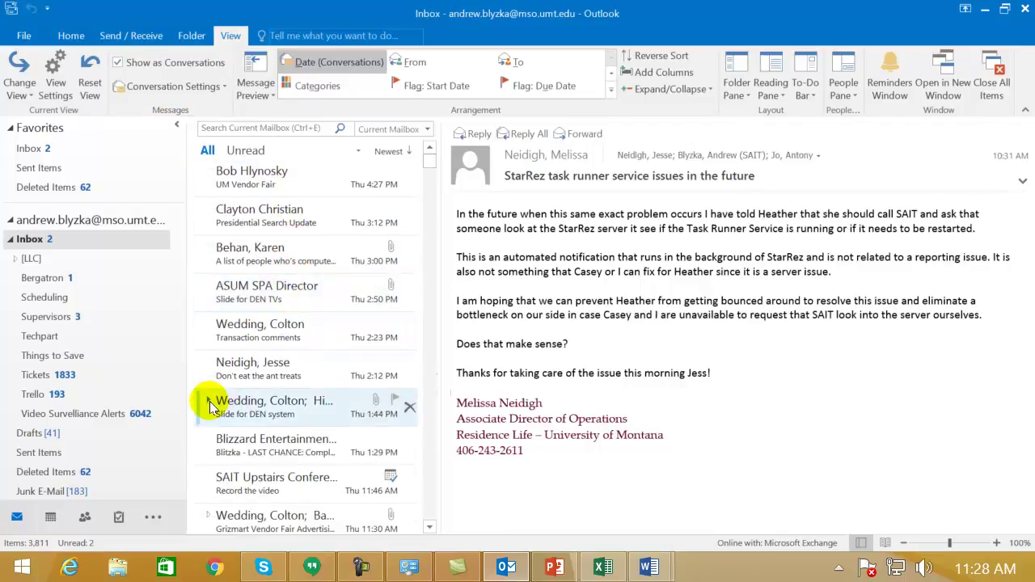
pyautogui.click(203, 401)
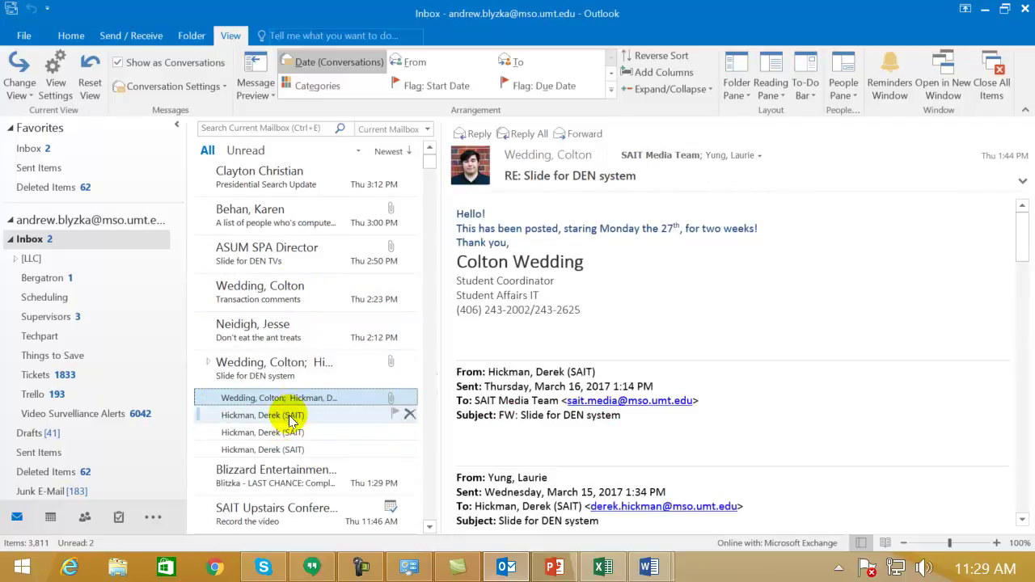
pyautogui.click(306, 450)
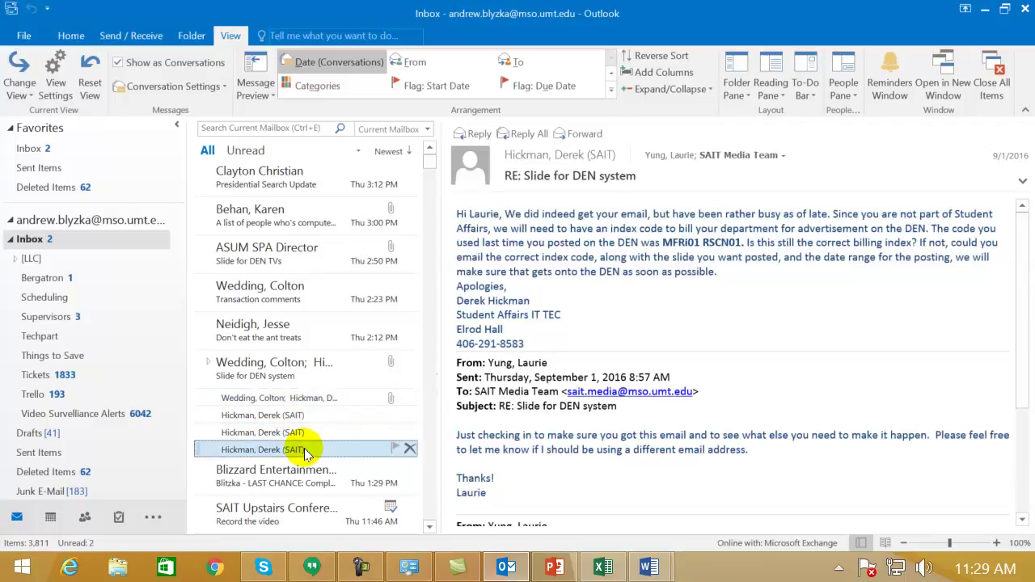
pyautogui.click(301, 432)
pyautogui.scroll(-5, 678, 345)
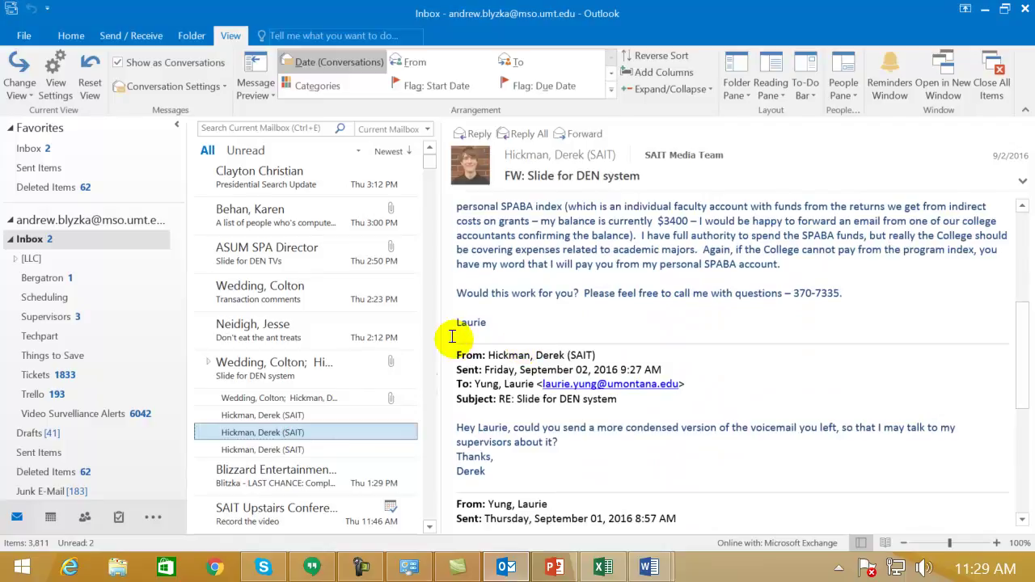
pyautogui.scroll(-3, 677, 371)
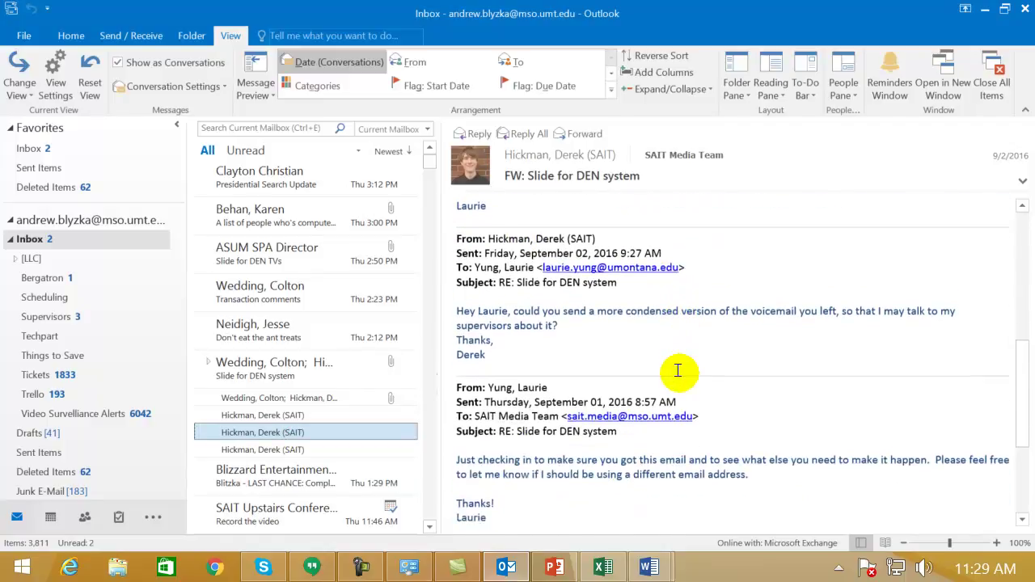
pyautogui.scroll(-1, 678, 370)
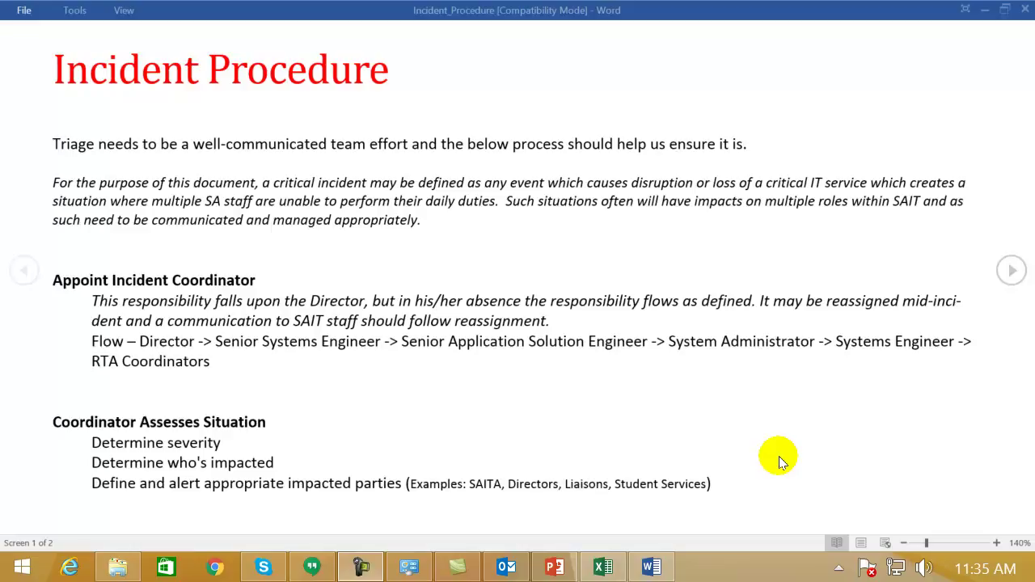
# Page forward and back through the Incident Procedure document in the reading view, and return it to the editing layout
pyautogui.click(1013, 272)
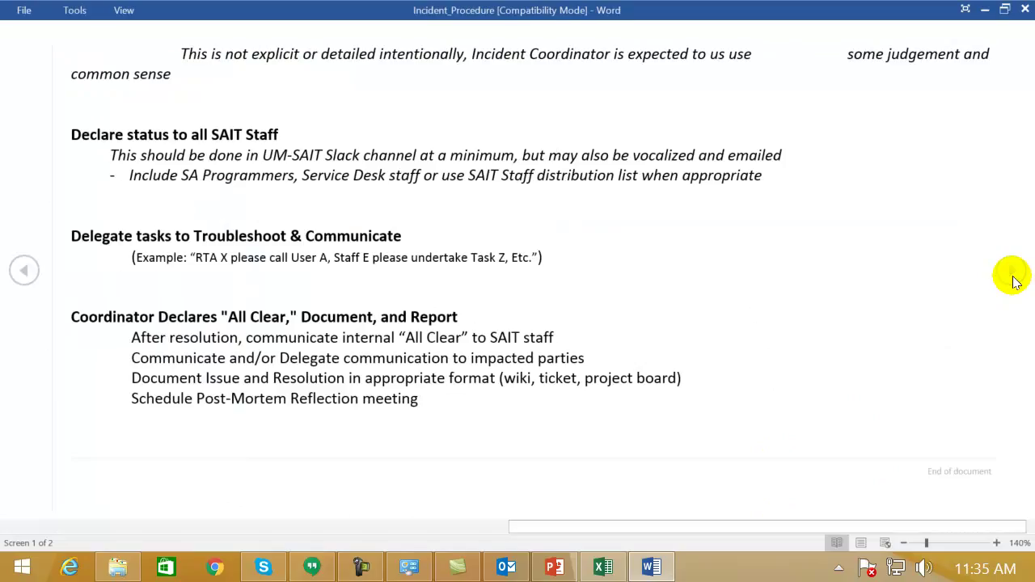
pyautogui.click(26, 272)
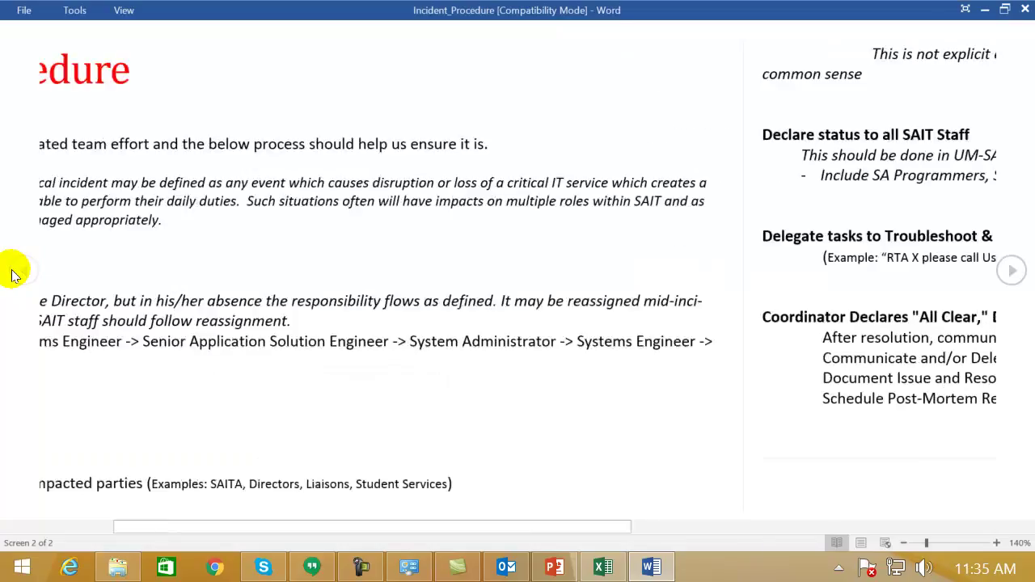
pyautogui.click(126, 11)
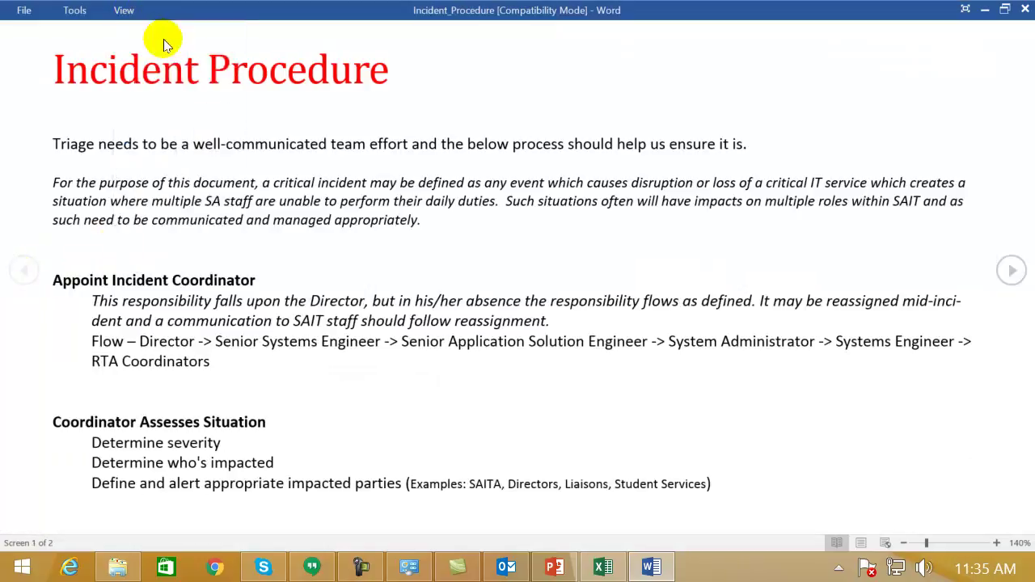
pyautogui.click(162, 39)
pyautogui.scroll(2, 108, 236)
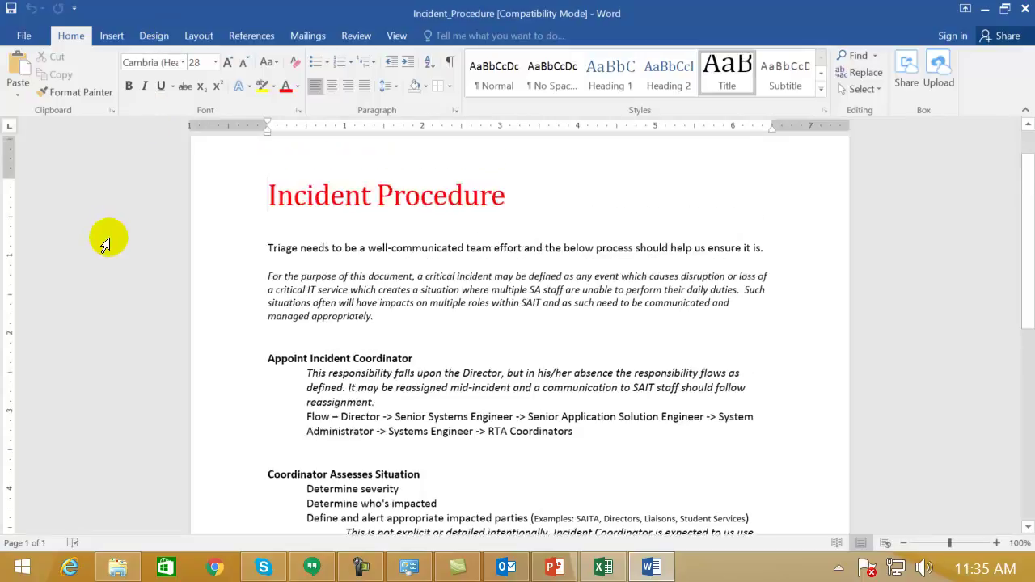
# Toggle the ruler display for the Incident Procedure document
pyautogui.scroll(-1, 108, 238)
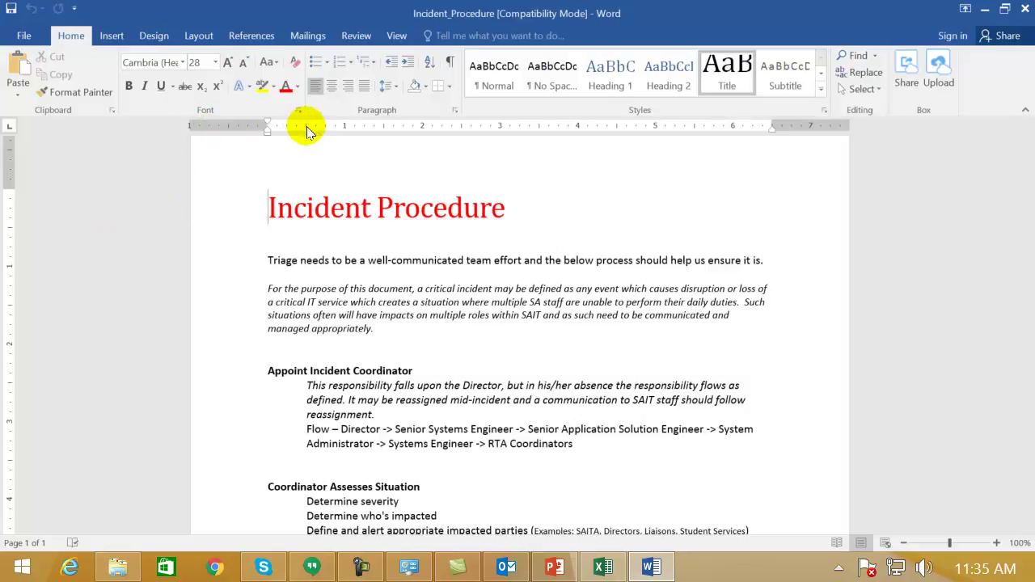
pyautogui.click(402, 38)
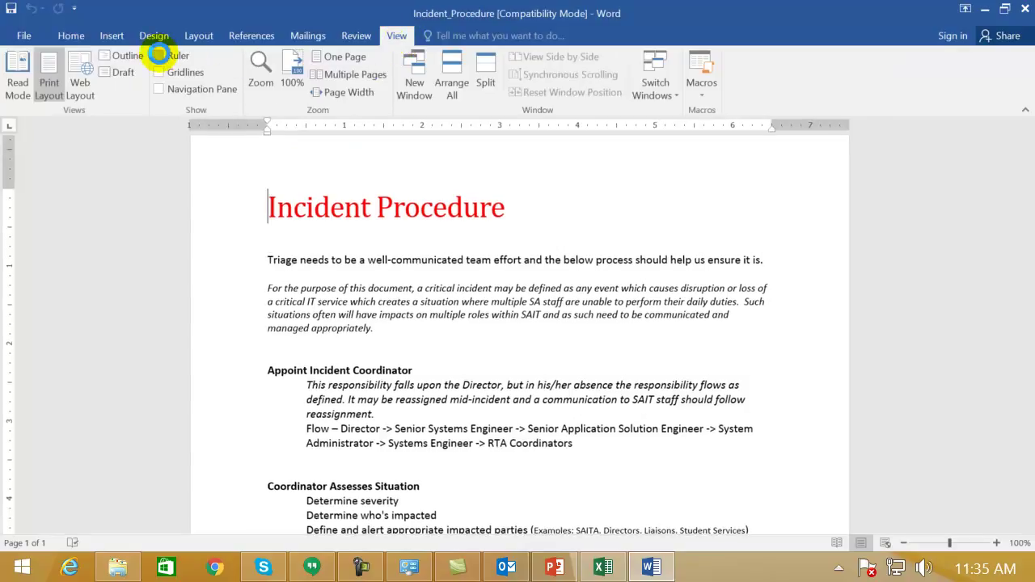
pyautogui.click(162, 56)
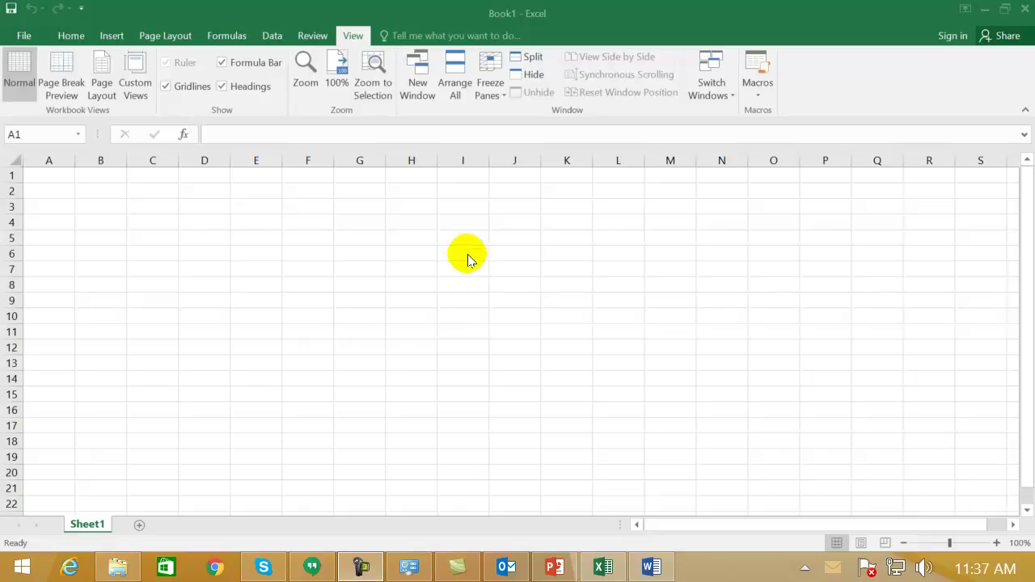
# Switch to the blank Excel workbook, hide its formula bar, and show it again
pyautogui.click(226, 63)
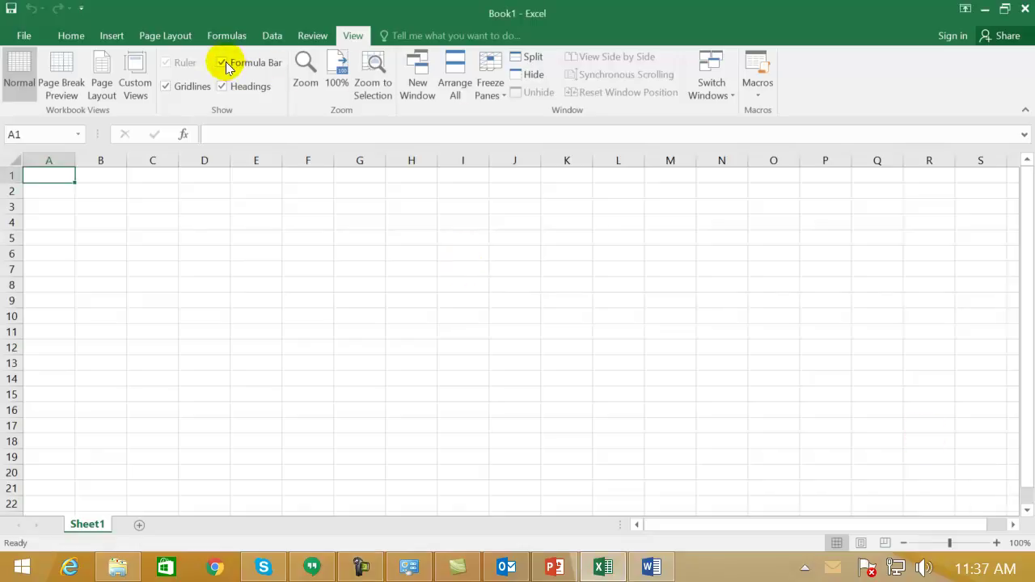
pyautogui.click(223, 64)
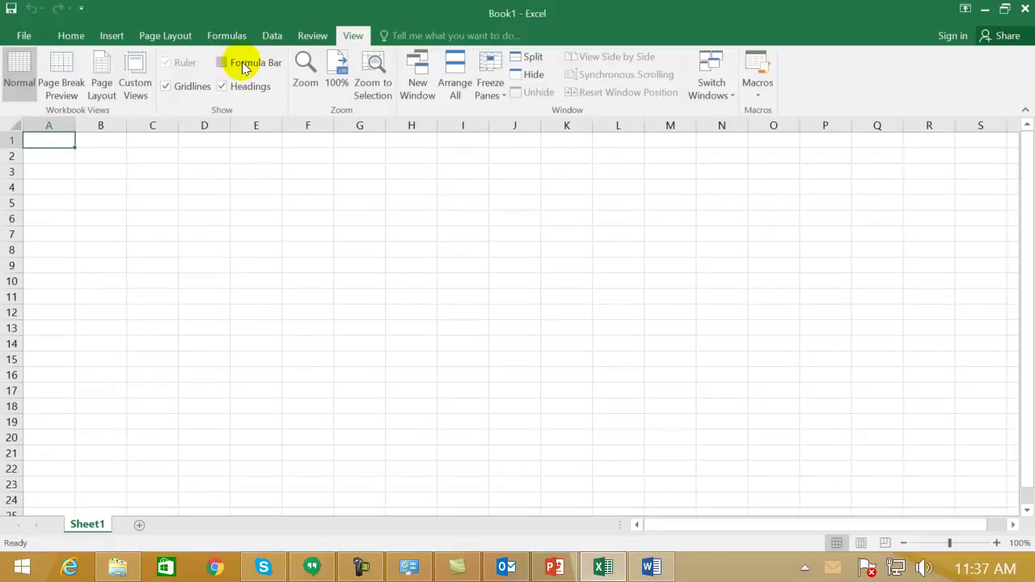
pyautogui.click(229, 65)
# Hide and restore the worksheet's row and column headings, and do the same with its gridlines
pyautogui.click(223, 86)
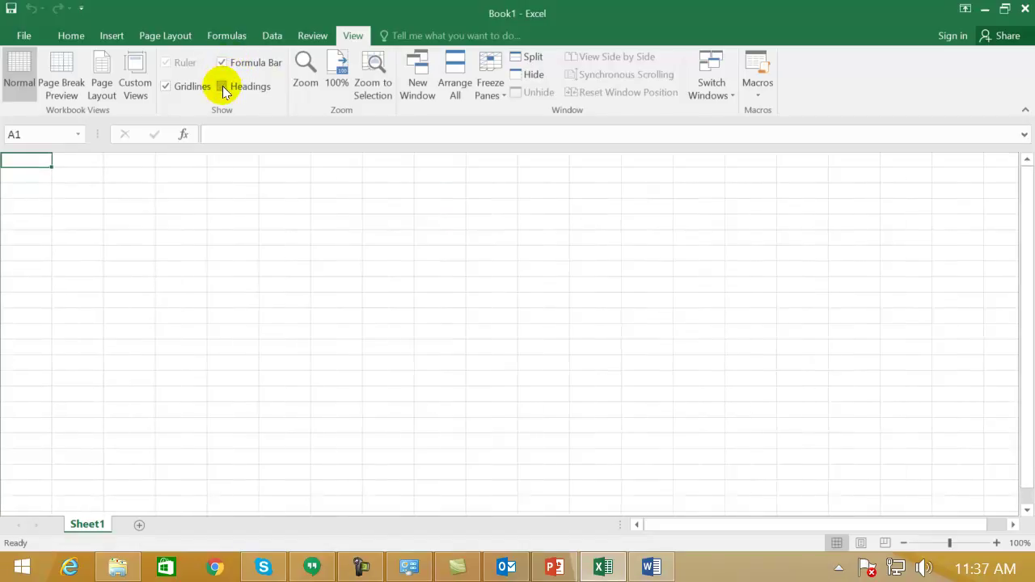
pyautogui.click(223, 86)
pyautogui.click(166, 87)
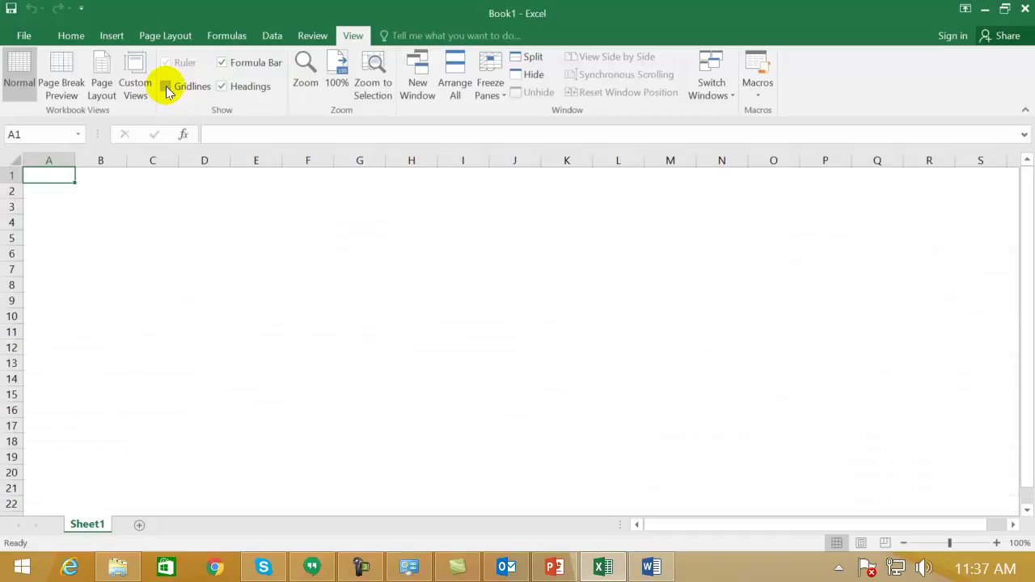
pyautogui.click(166, 86)
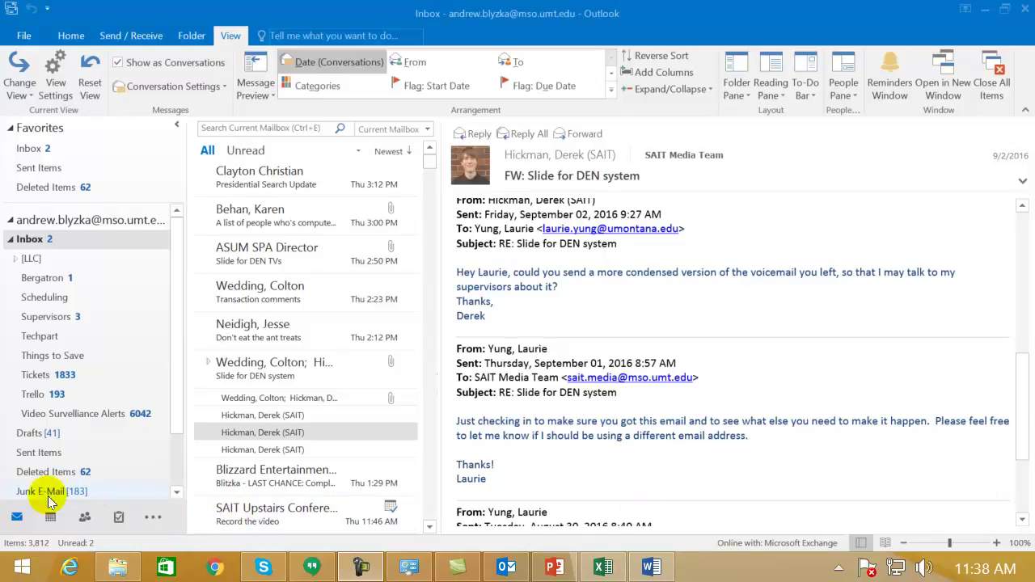
# Switch to Outlook, open the calendar, and show the Folders list in the navigation pane
pyautogui.click(13, 520)
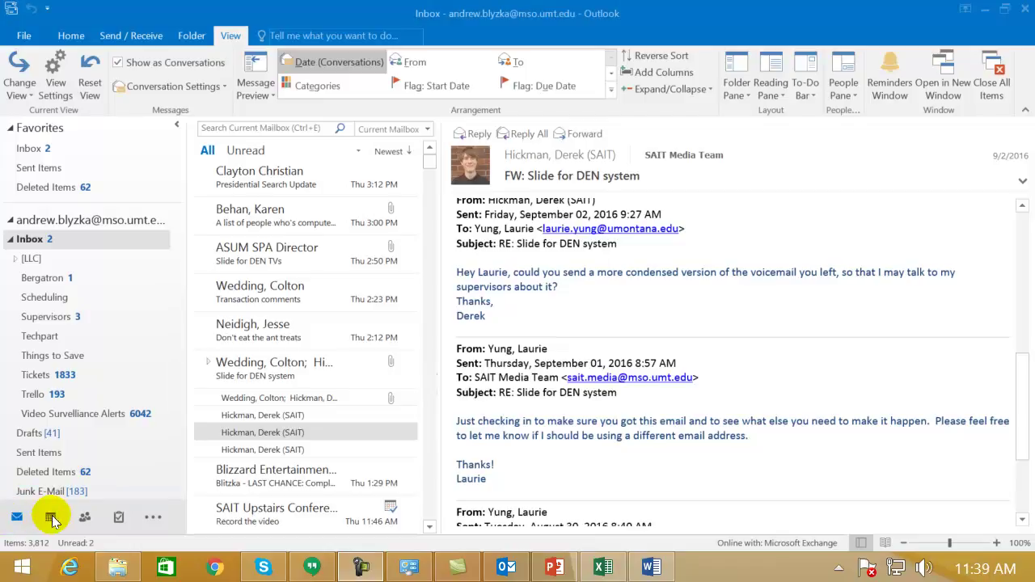
pyautogui.click(50, 518)
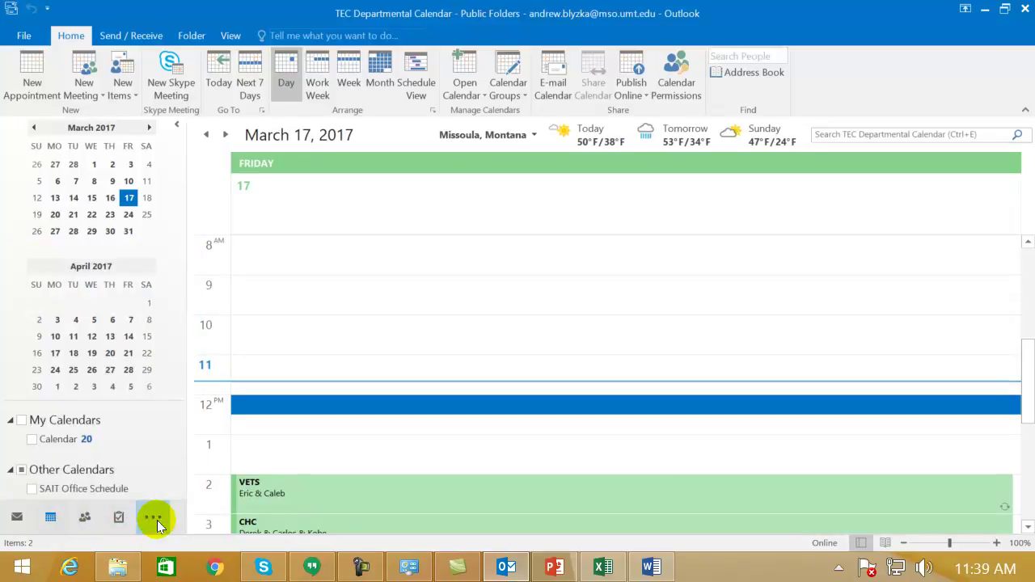
pyautogui.click(154, 518)
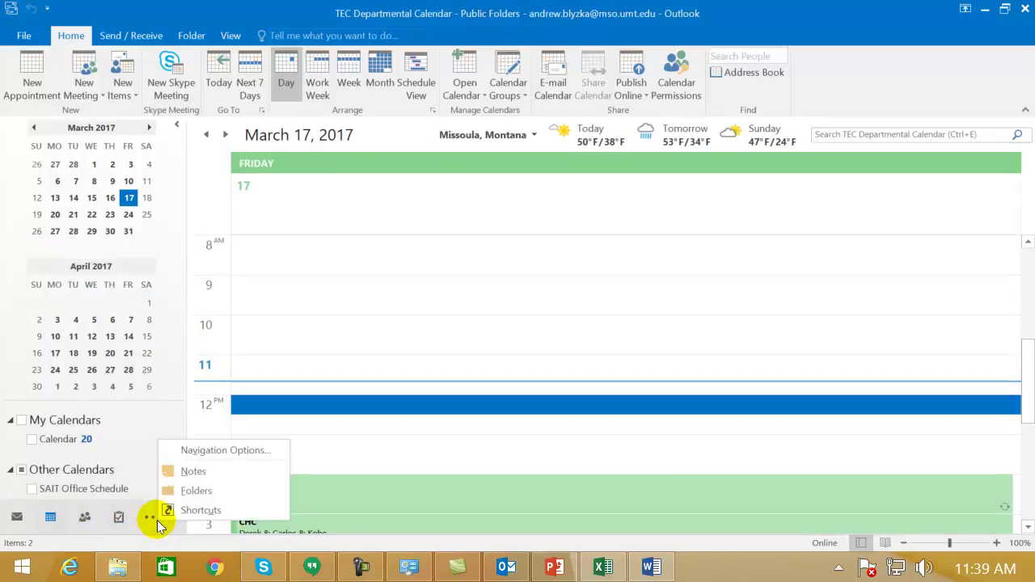
pyautogui.click(212, 491)
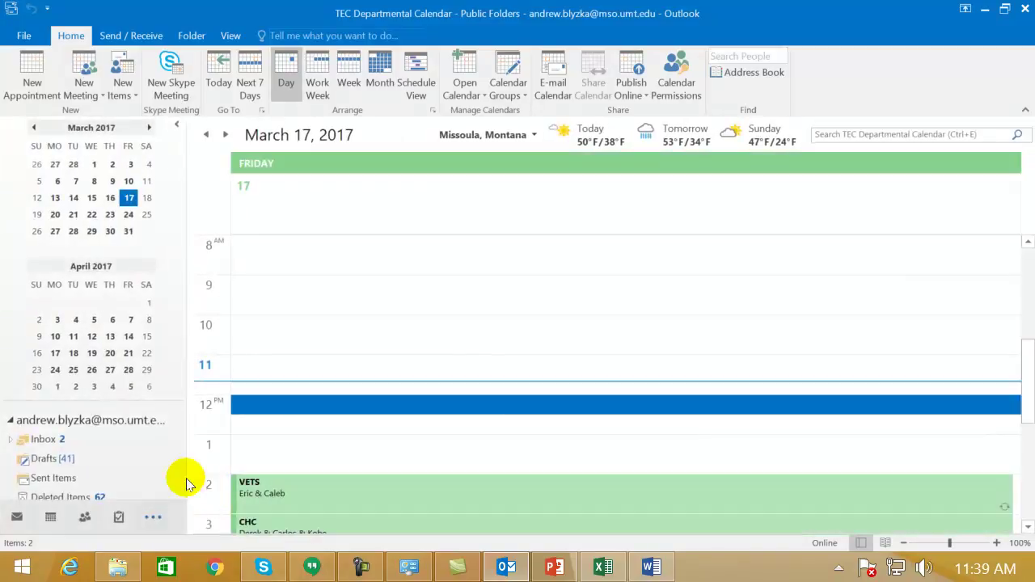
# Enlarge the folder list up to the March 2017 calendar and widen the folder pane to fit the full folder names
pyautogui.scroll(-3, 138, 466)
pyautogui.moveTo(136, 402); pyautogui.dragTo(144, 266)
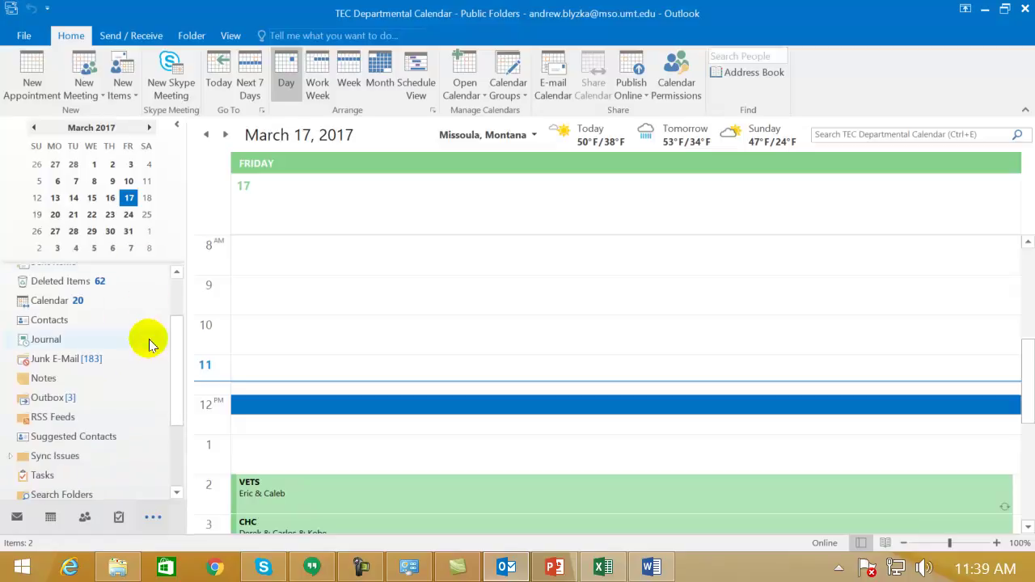
pyautogui.scroll(-3, 148, 338)
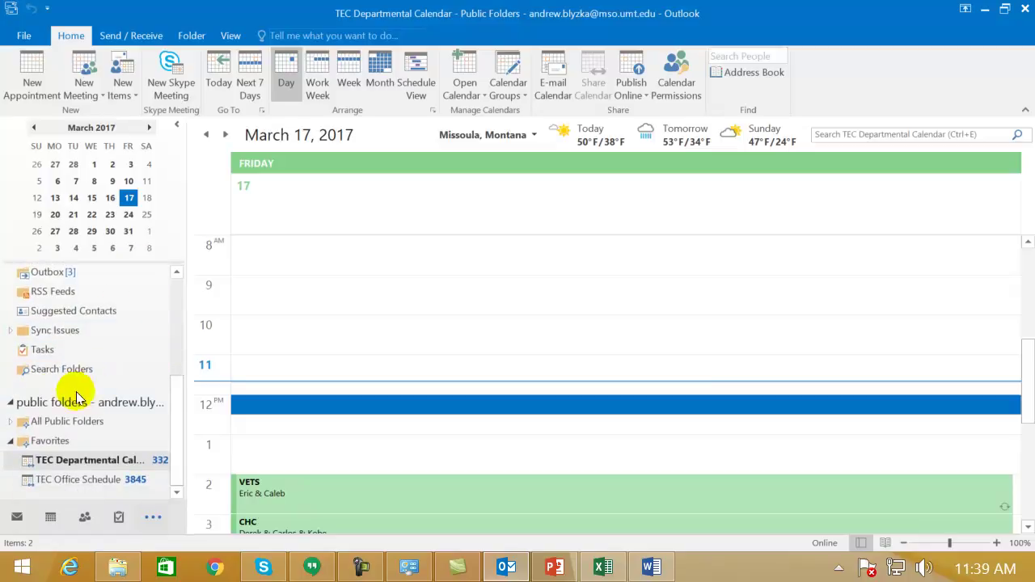
pyautogui.moveTo(185, 416); pyautogui.dragTo(281, 427)
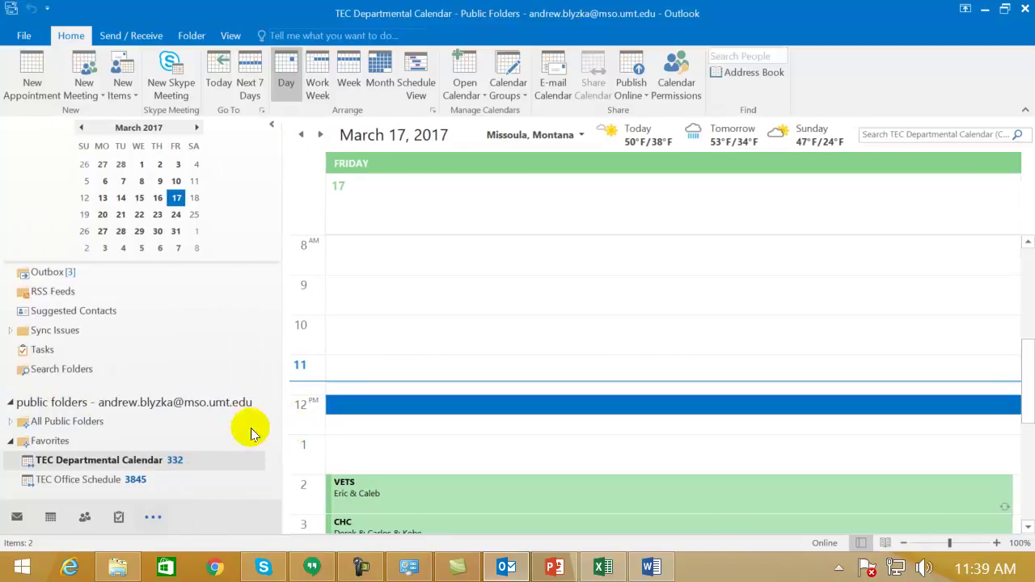
# Expand All Public Folders and browse the department folders inside it
pyautogui.click(11, 422)
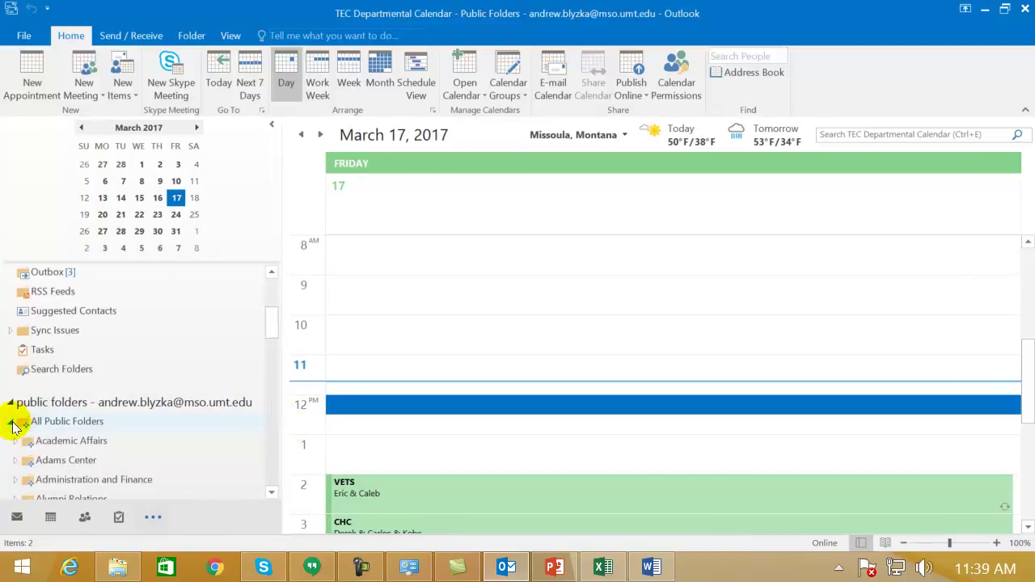
pyautogui.scroll(-3, 209, 426)
pyautogui.scroll(-4, 210, 426)
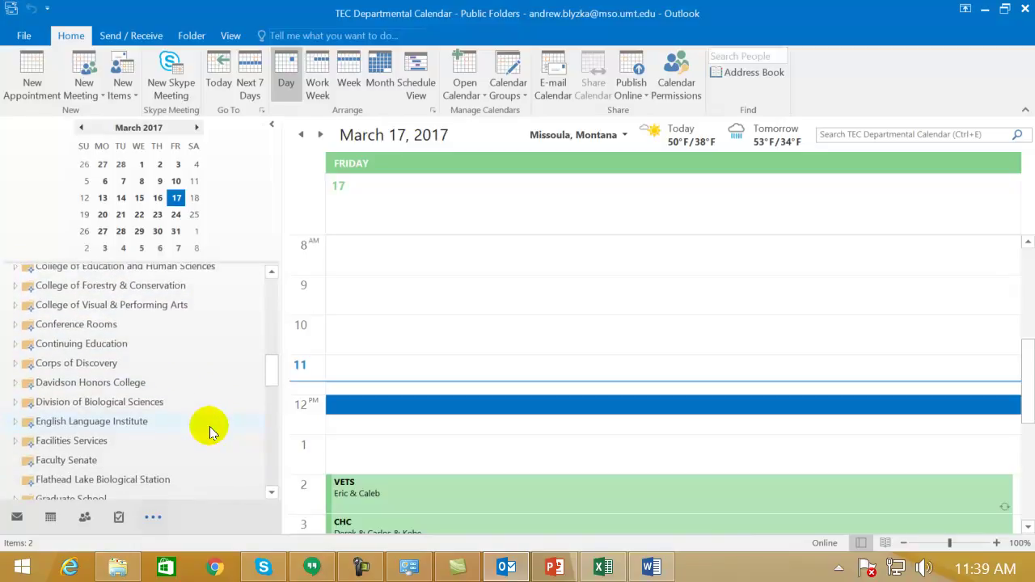